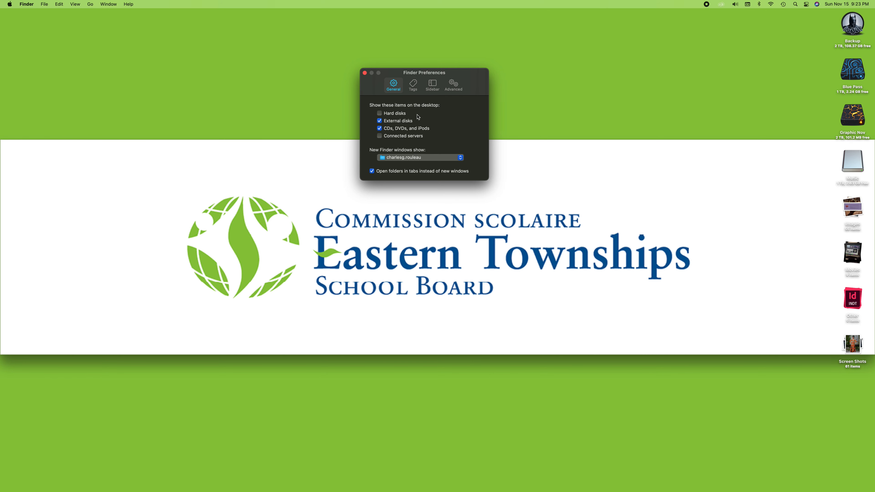
- Set hard disks to show on the desktop and close the Finder preferences
left_click(380, 114)
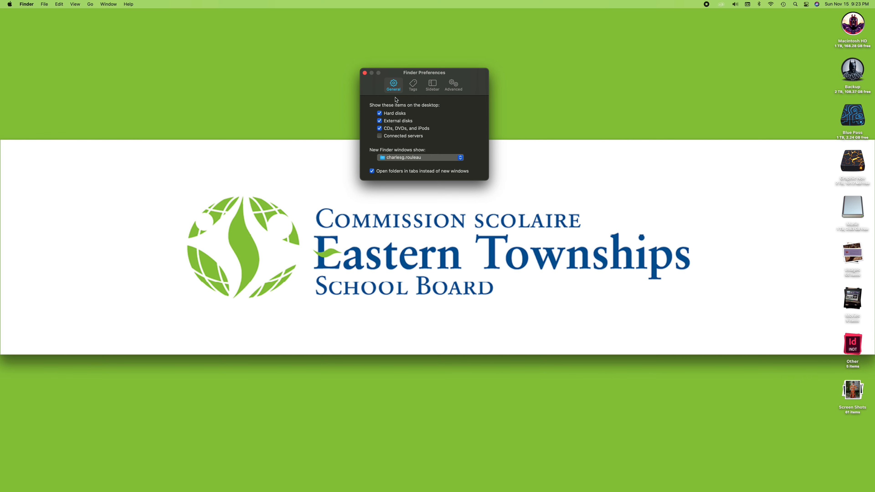
left_click(365, 73)
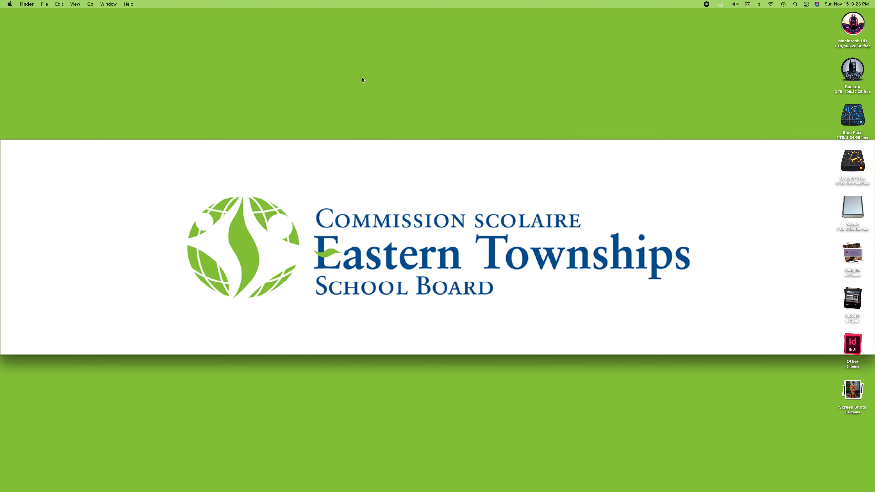
- Open Macintosh HD from the desktop, then widen and shorten its window and reposition it near the middle of the screen
mouse_move(307, 486)
left_click(850, 25)
double_click(850, 25)
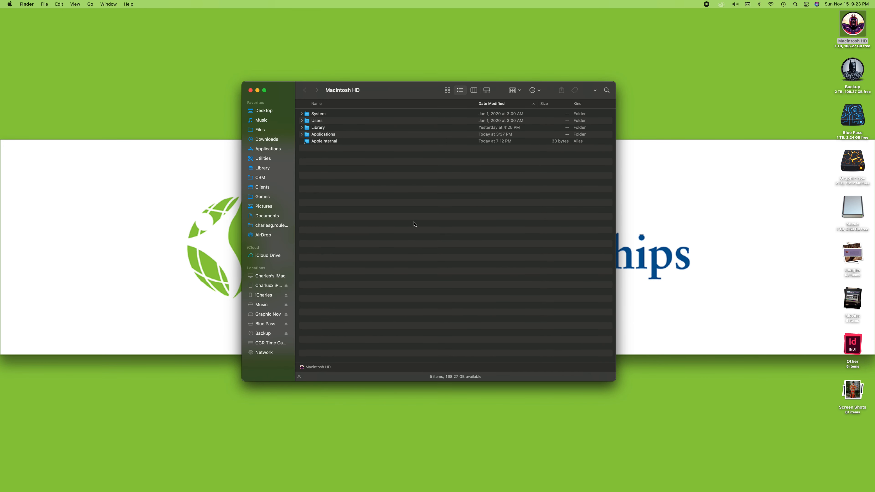
left_click(417, 85)
left_click_drag(416, 85, 402, 51)
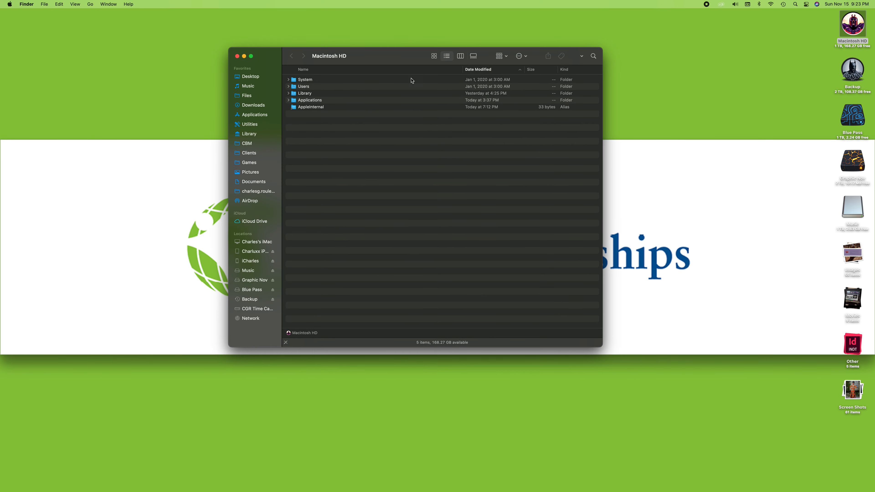
left_click_drag(602, 347, 730, 351)
left_click_drag(228, 48, 154, 118)
left_click_drag(403, 130, 402, 137)
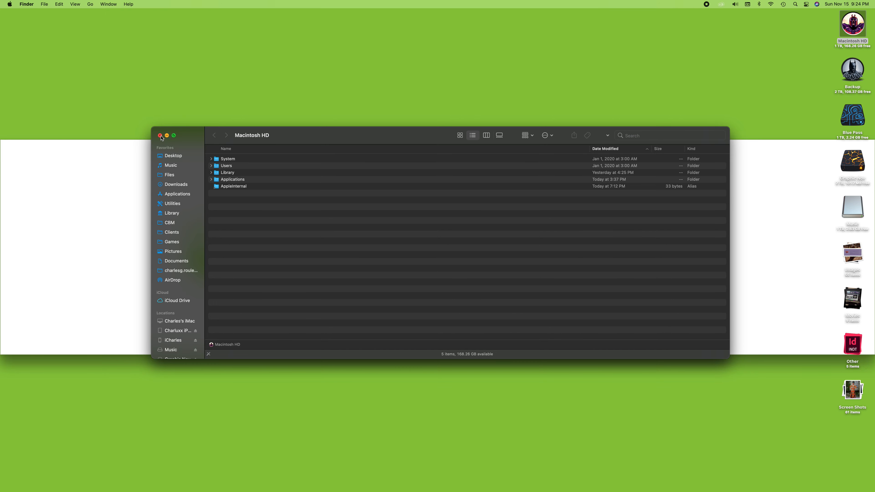
- Close and reopen the Macintosh HD window, then expand the Adobe Sync folder inside Utilities
left_click(159, 135)
double_click(852, 24)
left_click(159, 204)
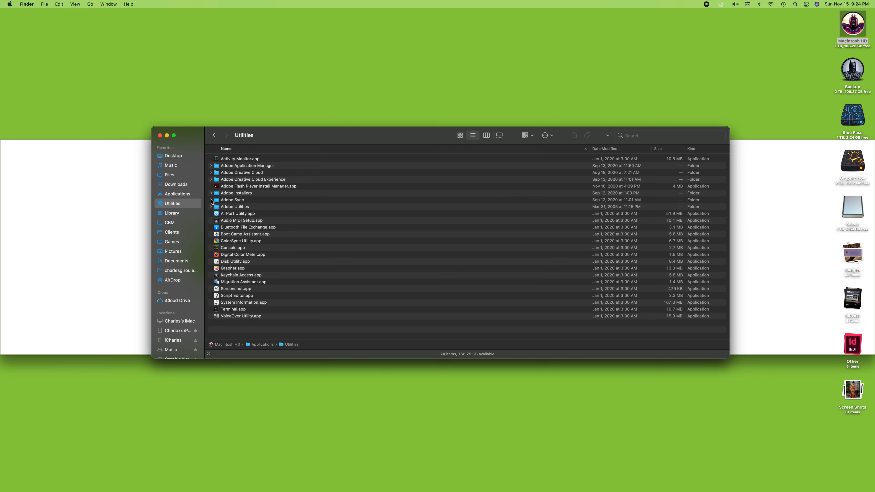
left_click(211, 199)
- Make the Utilities window narrower and taller, move it up and to the right, and close it
left_click_drag(730, 359, 436, 395)
left_click_drag(287, 135, 616, 64)
left_click(489, 65)
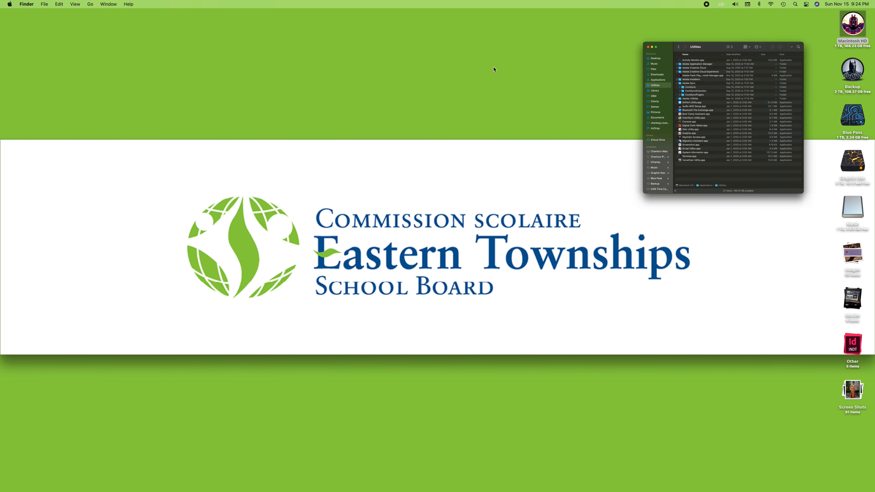
- Reopen Macintosh HD, make its window narrower and taller, centre it on the desktop, and close it
double_click(853, 30)
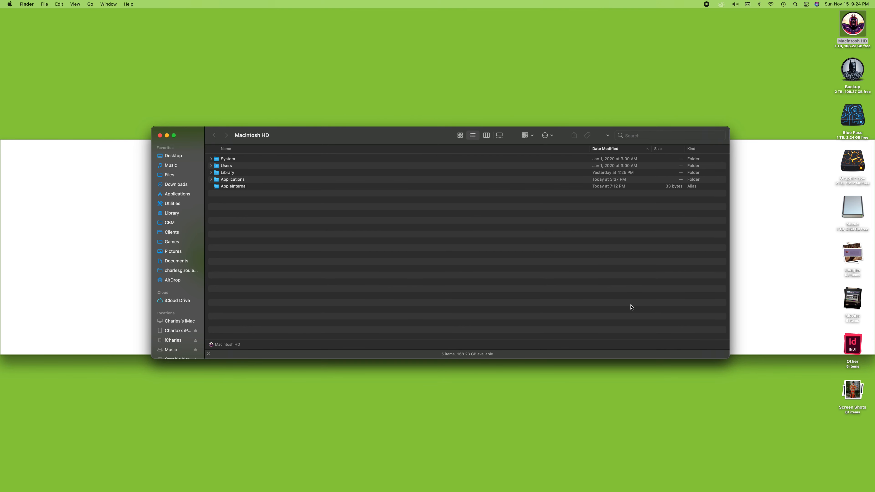
left_click_drag(728, 358, 485, 434)
left_click_drag(326, 142, 450, 98)
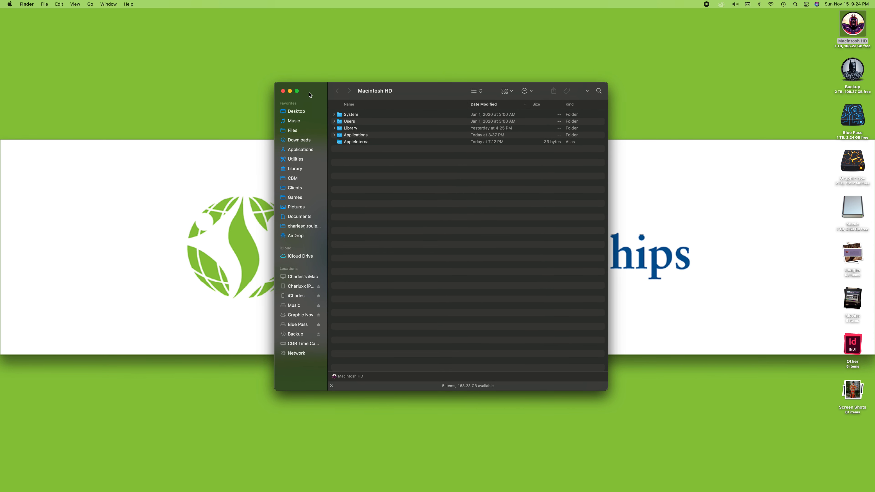
left_click(283, 91)
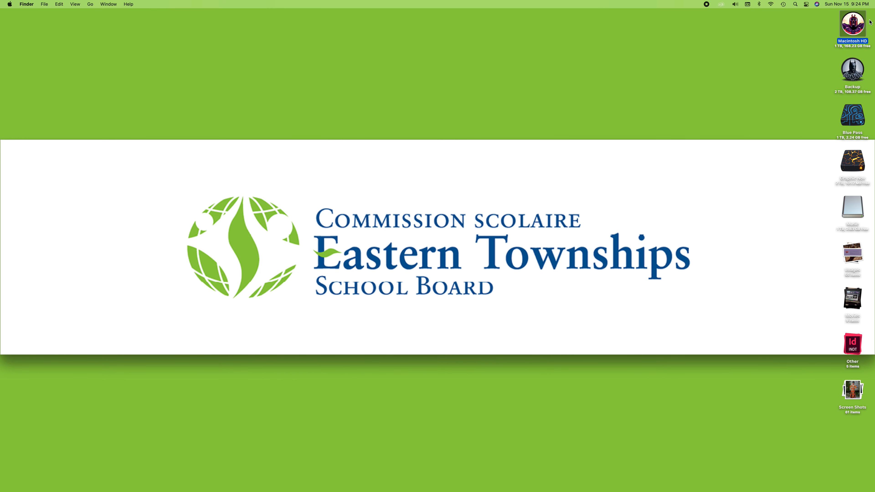
- Open Macintosh HD, view the Desktop, Downloads, Documents and Pictures folders in turn, and close the window
double_click(852, 27)
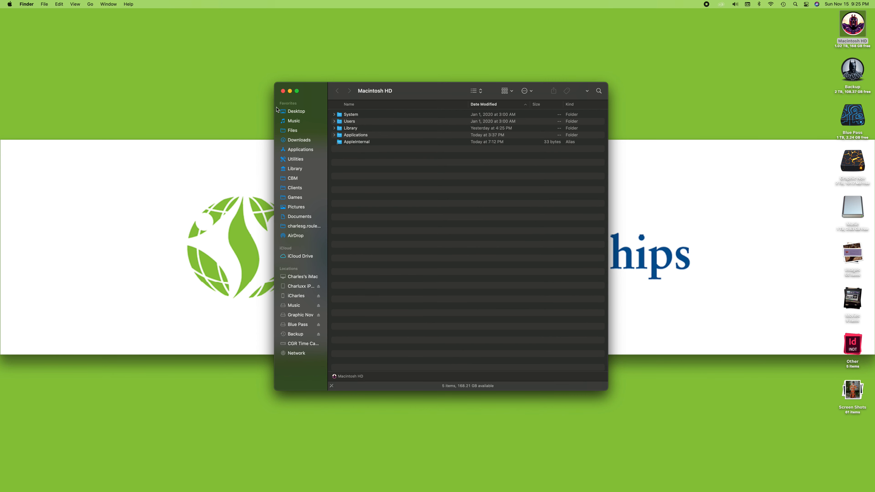
left_click(290, 113)
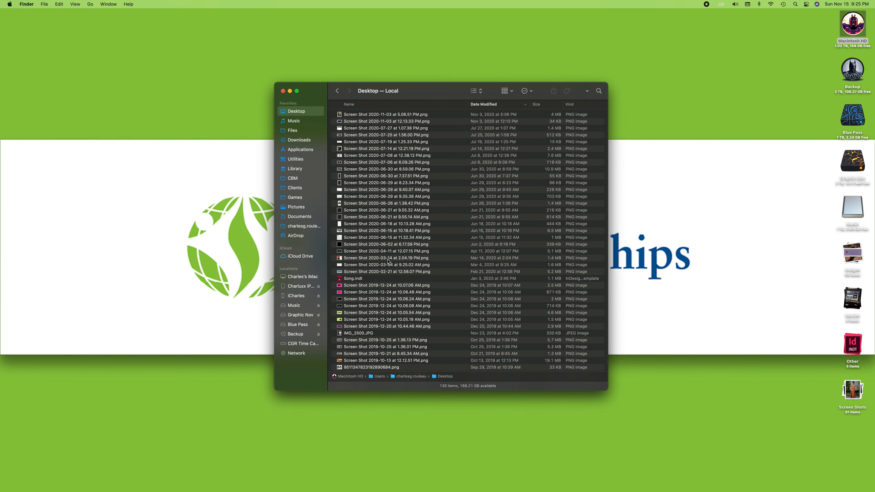
left_click(298, 141)
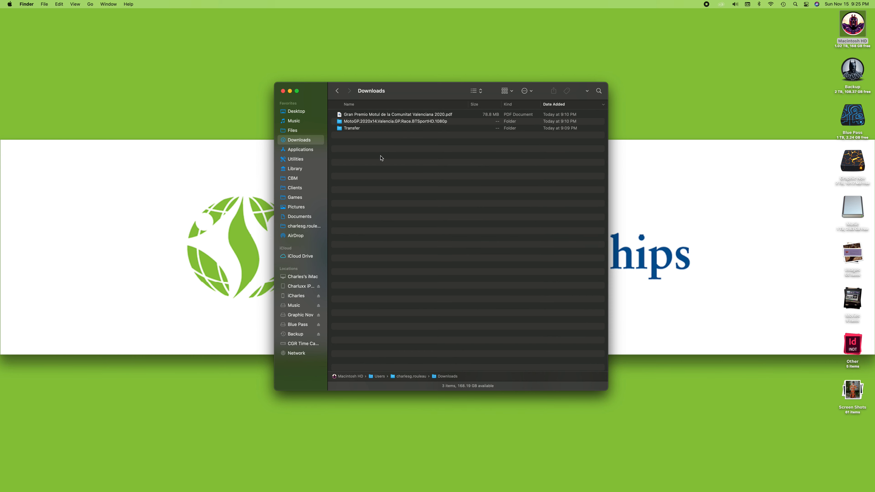
left_click(303, 217)
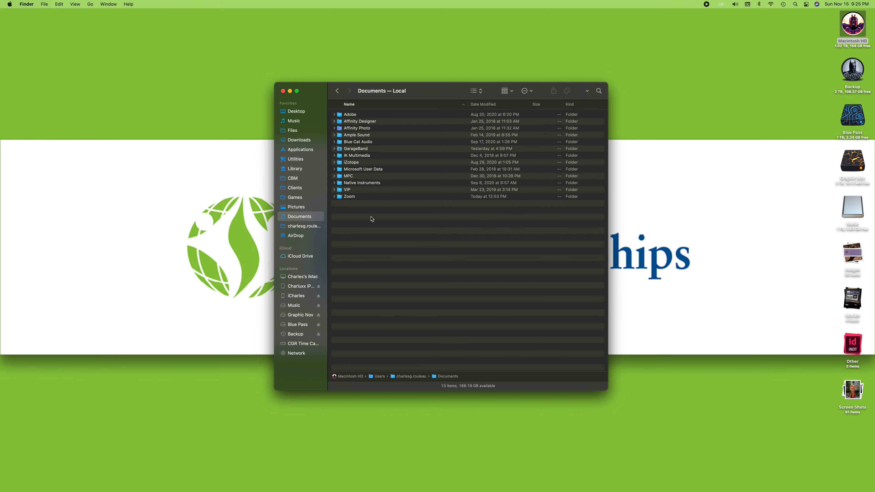
left_click(303, 208)
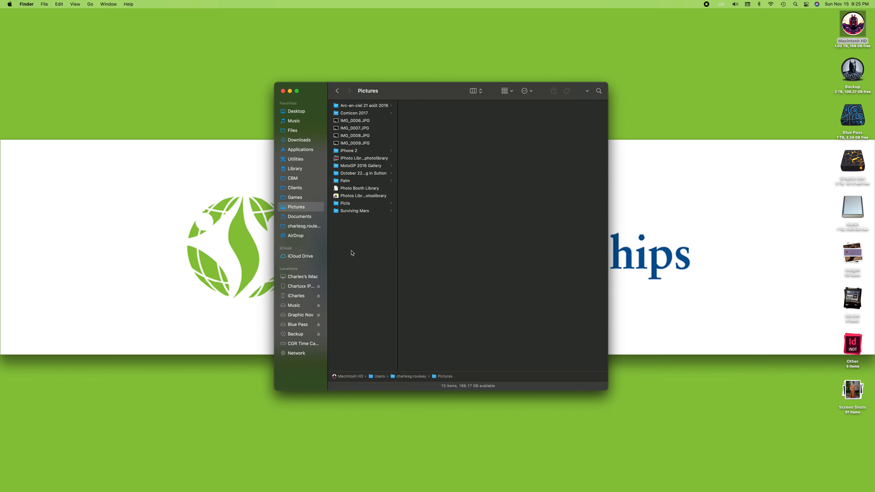
left_click(283, 91)
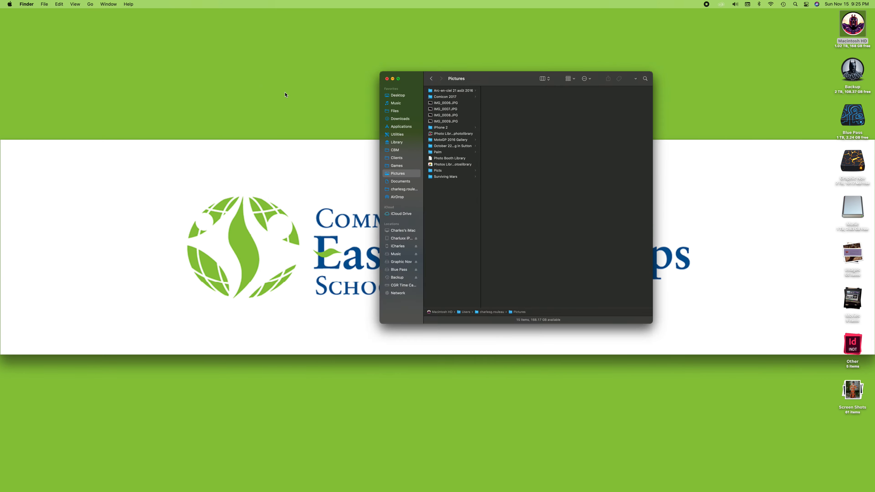
- Reopen Macintosh HD and view the Downloads and Documents folders, ending in Downloads
double_click(860, 30)
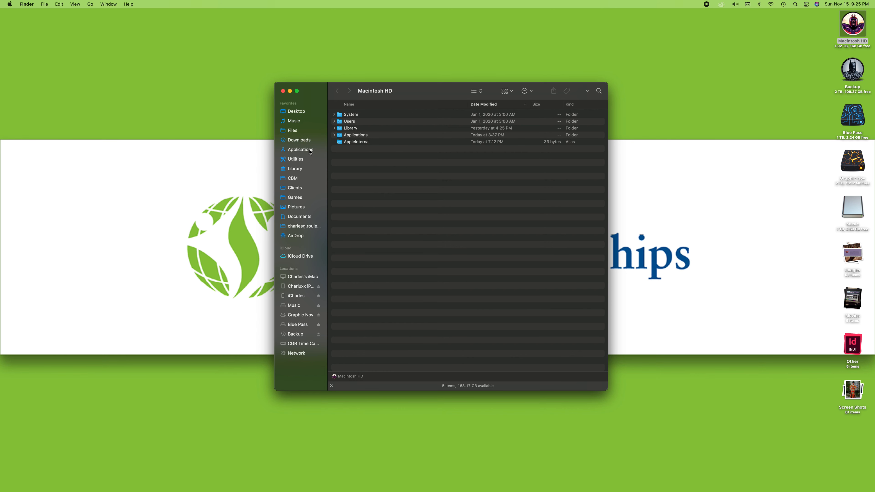
left_click(299, 140)
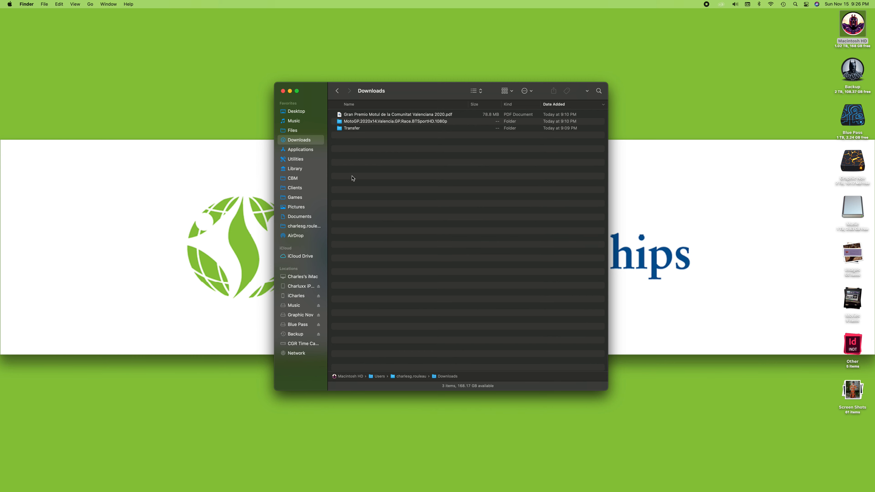
left_click(299, 219)
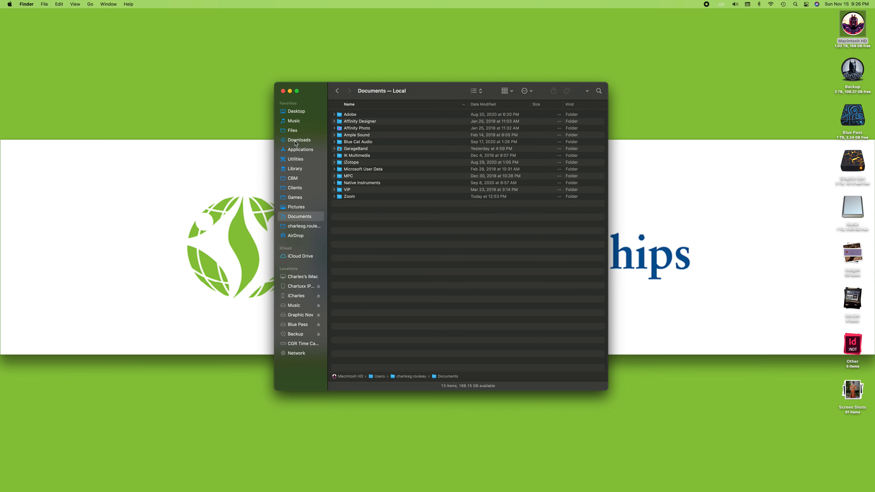
left_click(294, 140)
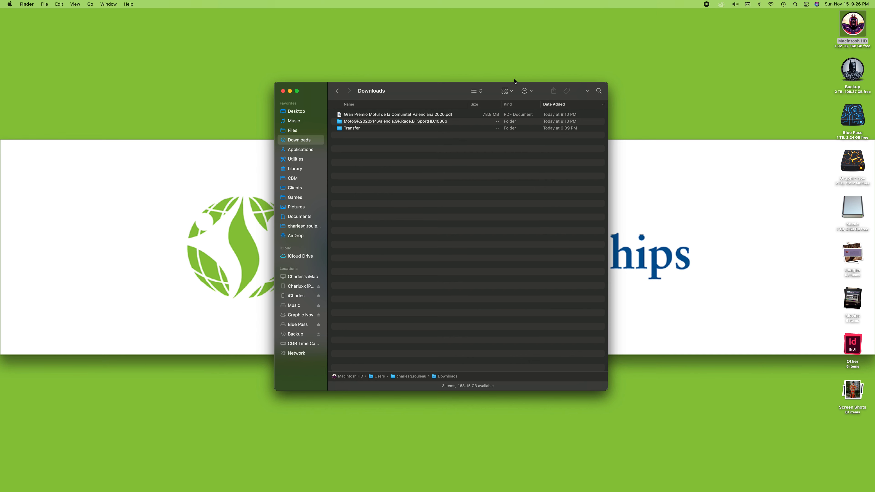
- Show Downloads as icons, return it to list view, and sort it by Kind and by Date Added
left_click(477, 90)
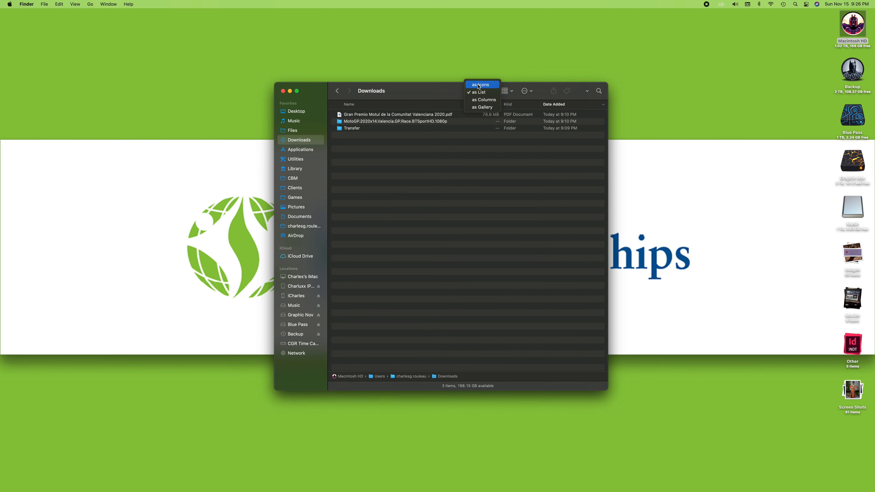
left_click(479, 86)
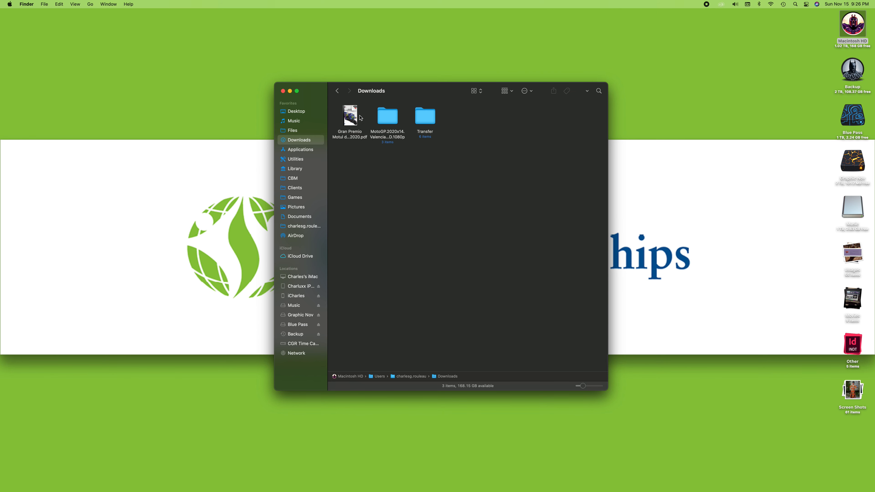
left_click(481, 91)
left_click(482, 101)
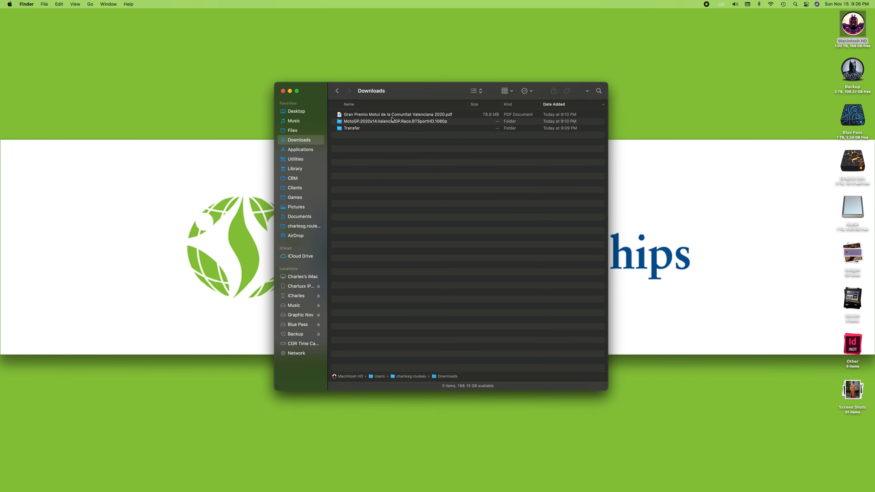
left_click(509, 104)
left_click(558, 105)
- Switch Downloads to column view and browse the Transfer folder and the MotoGP.2020x14.Valencia.GP.Race folder, ending in the MotoGP one
left_click(477, 91)
left_click(483, 104)
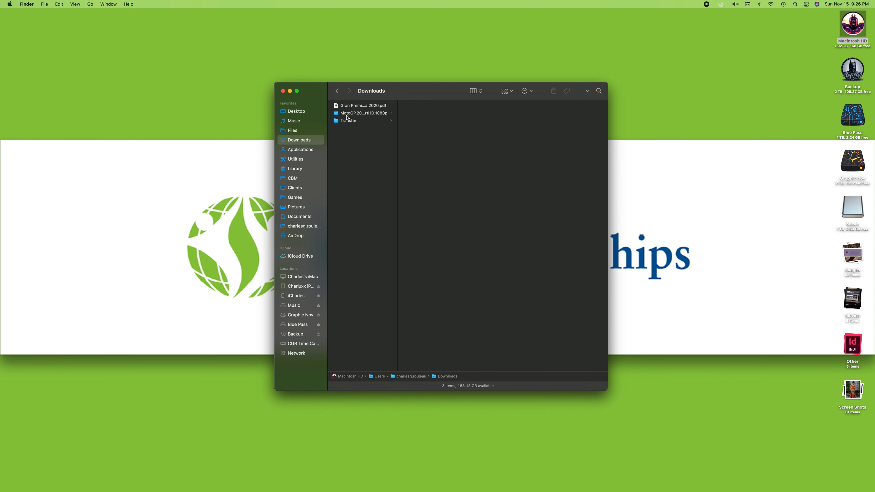
left_click(354, 116)
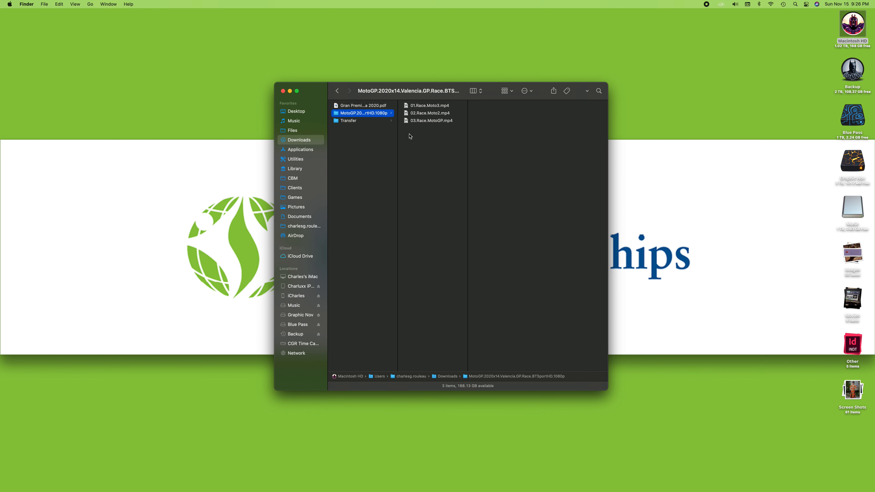
left_click(349, 122)
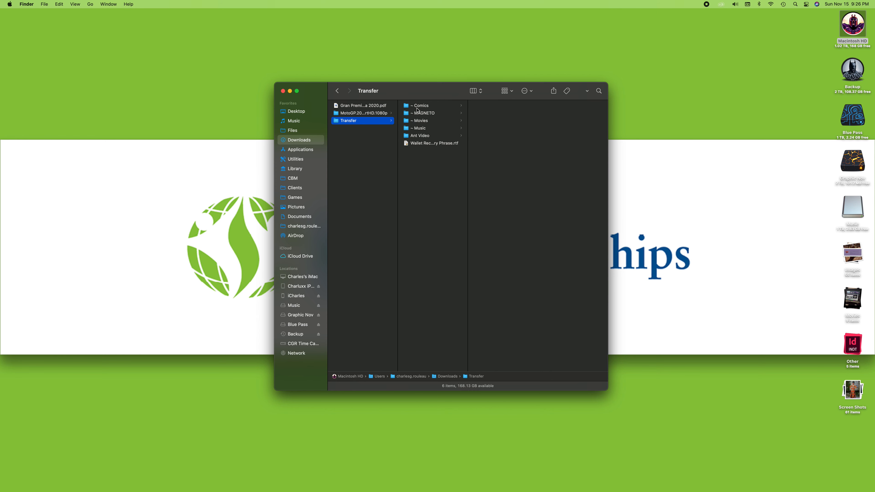
left_click(360, 115)
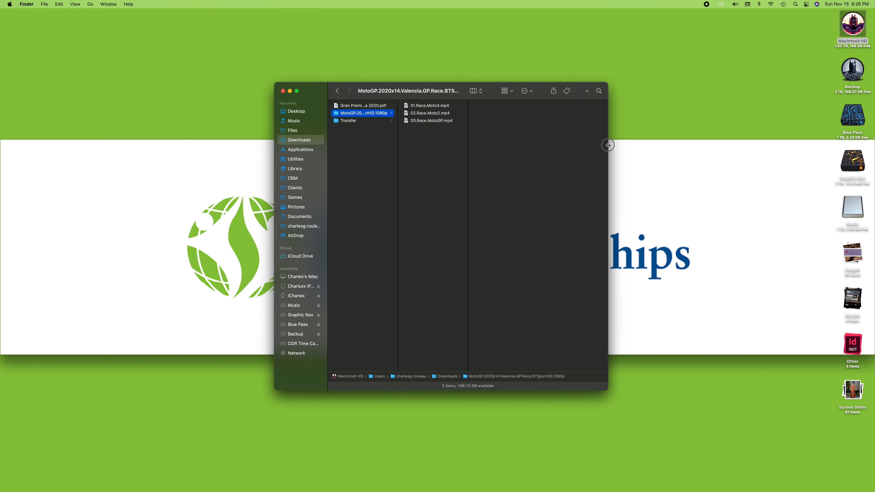
- Widen and narrow the Finder window to compare how its view options are presented, leaving it wide
left_click_drag(608, 147, 716, 147)
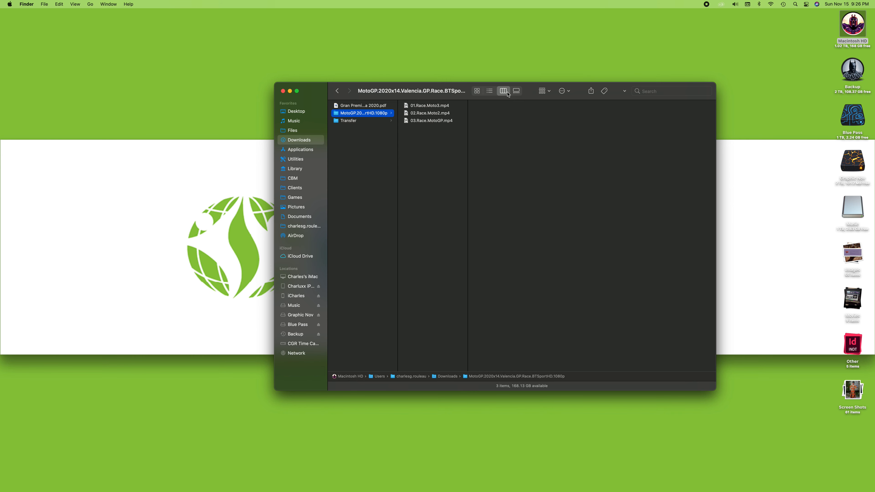
left_click_drag(717, 144, 574, 138)
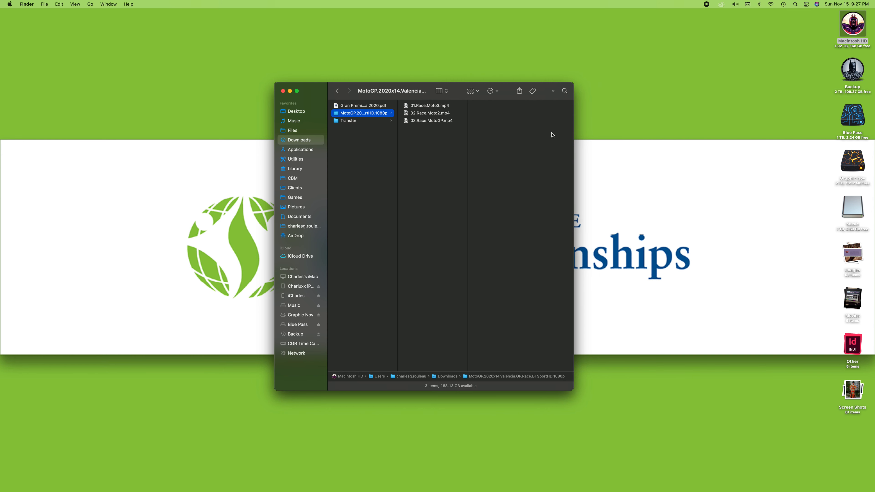
left_click(448, 93)
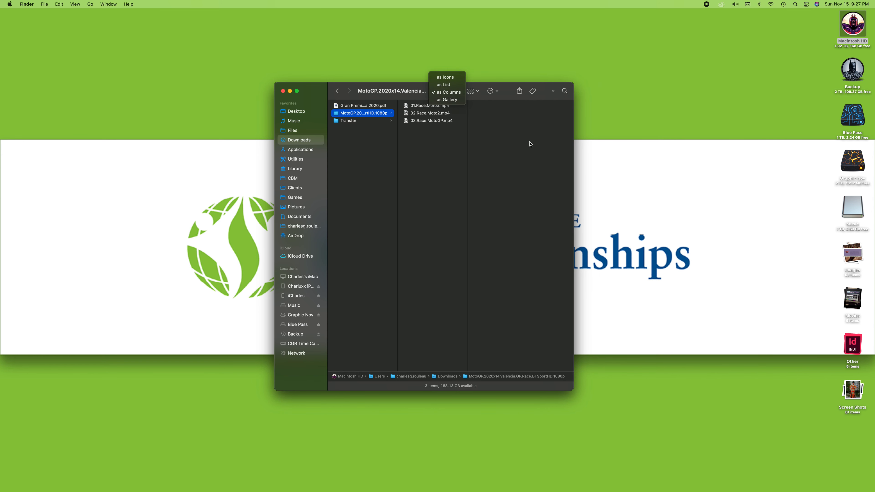
left_click(570, 157)
left_click_drag(574, 154, 735, 165)
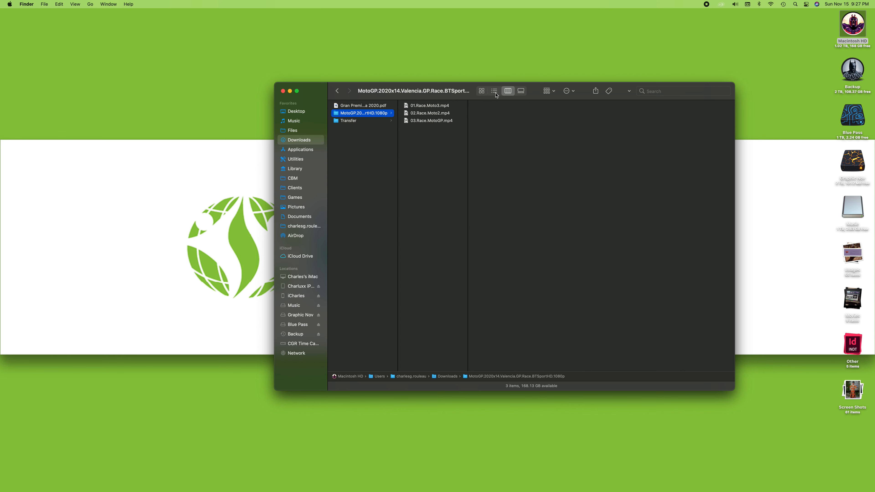
- View the MotoGP folder as icons, list, columns and gallery, preview 02.Race.Moto2.mp4 and 03.Race.MotoGP.mp4, and return to columns
left_click(483, 91)
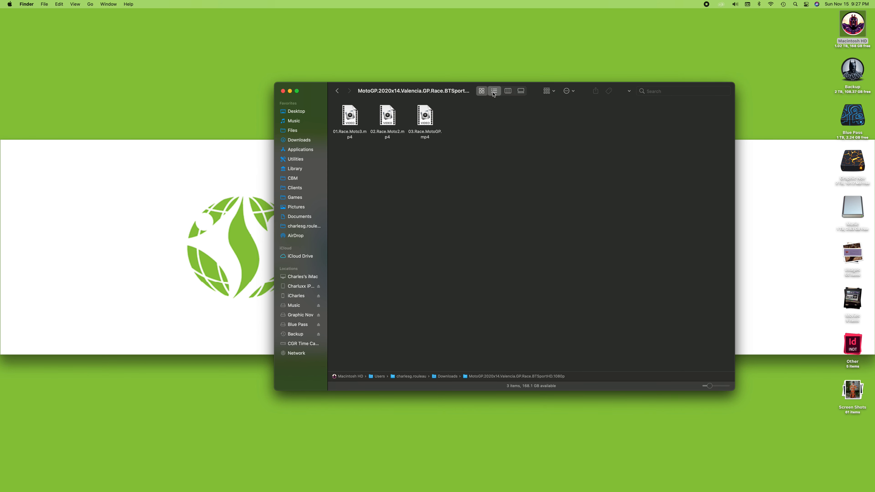
left_click(493, 95)
left_click(507, 95)
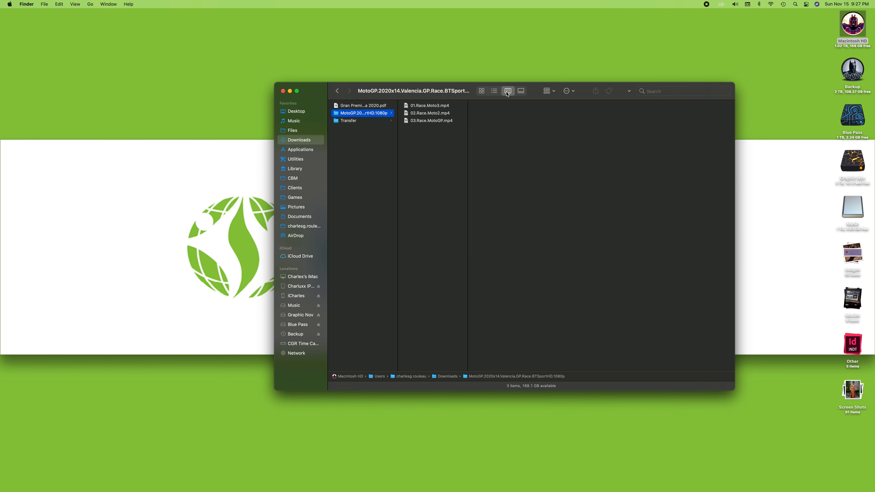
left_click(520, 91)
left_click(358, 361)
left_click(379, 361)
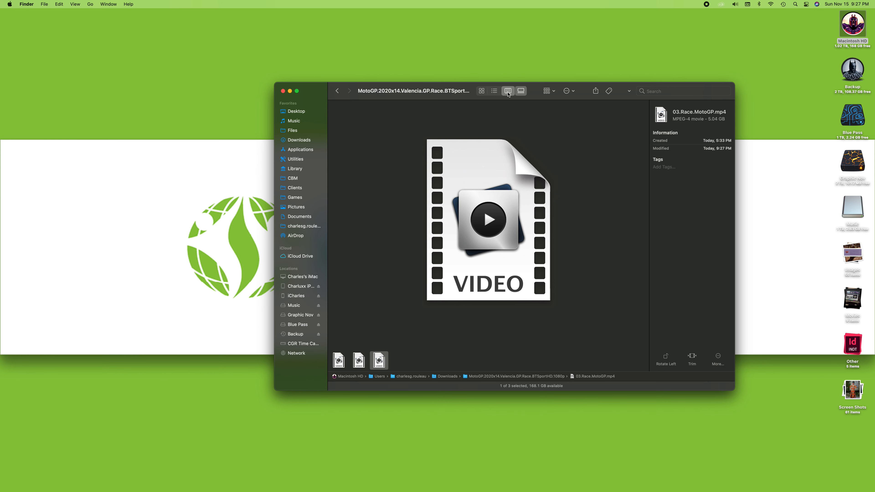
left_click(509, 91)
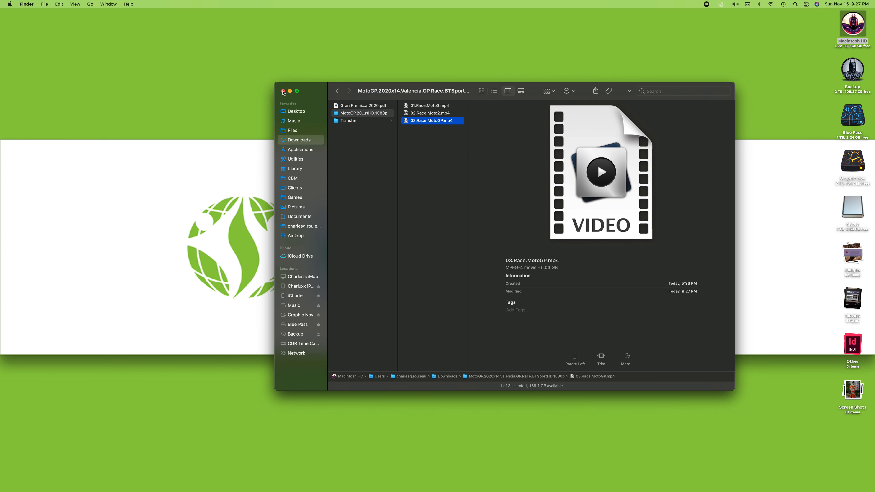
- Close the window, reopen Macintosh HD, and open the MotoGP.2020x14.Valencia.GP.Race folder in Downloads
left_click(283, 91)
double_click(852, 27)
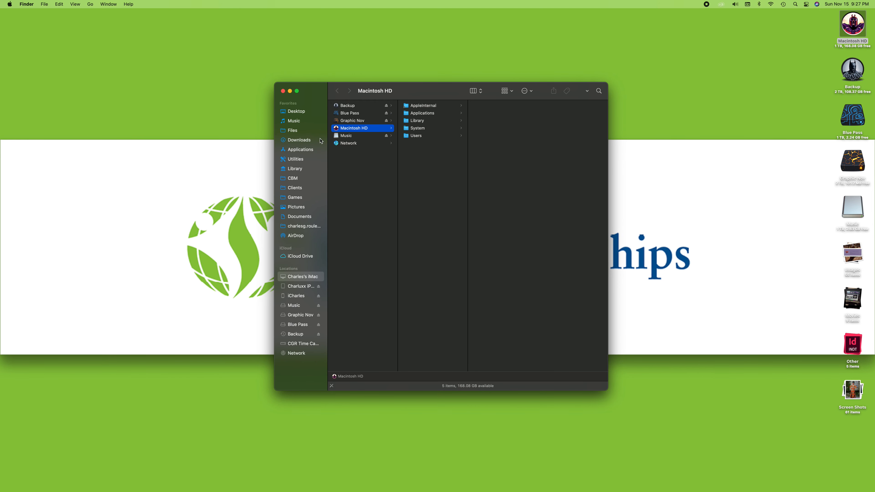
left_click(295, 140)
left_click(355, 115)
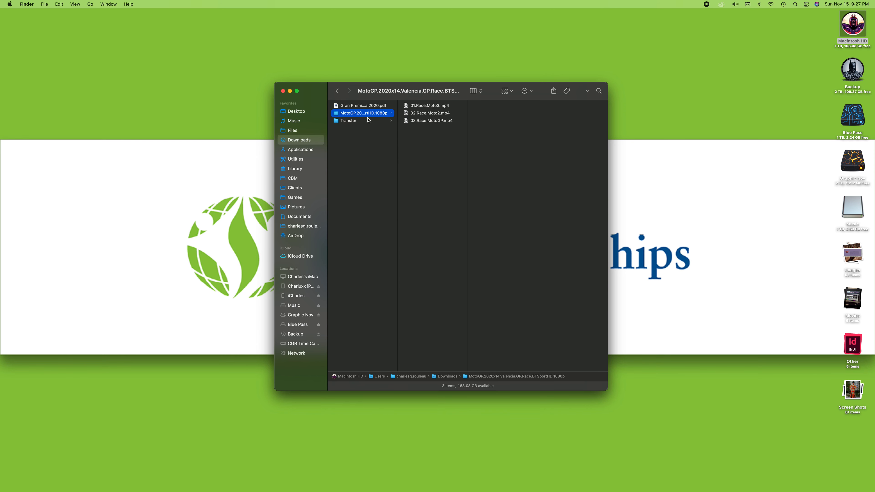